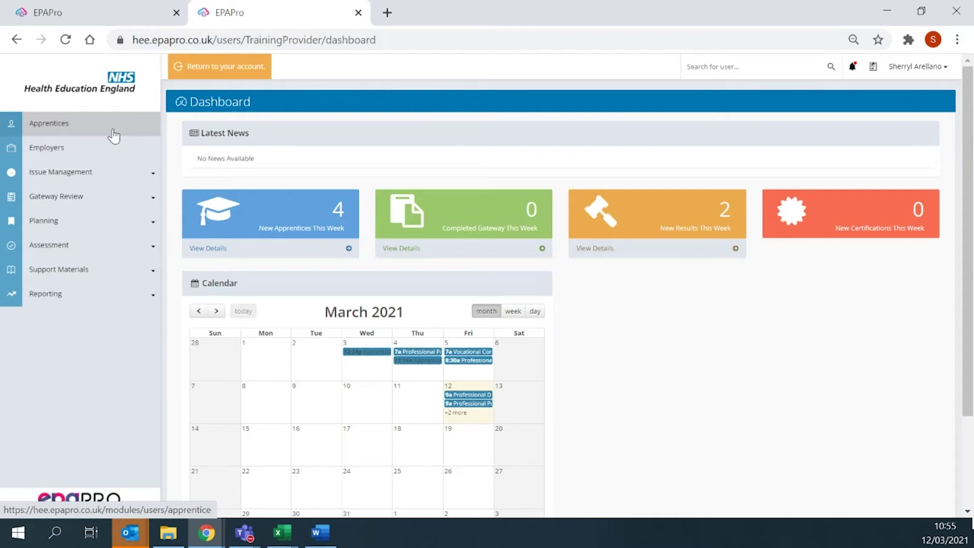
# Open the user-name dropdown and choose the Edit your profile option.
pyautogui.click(943, 74)
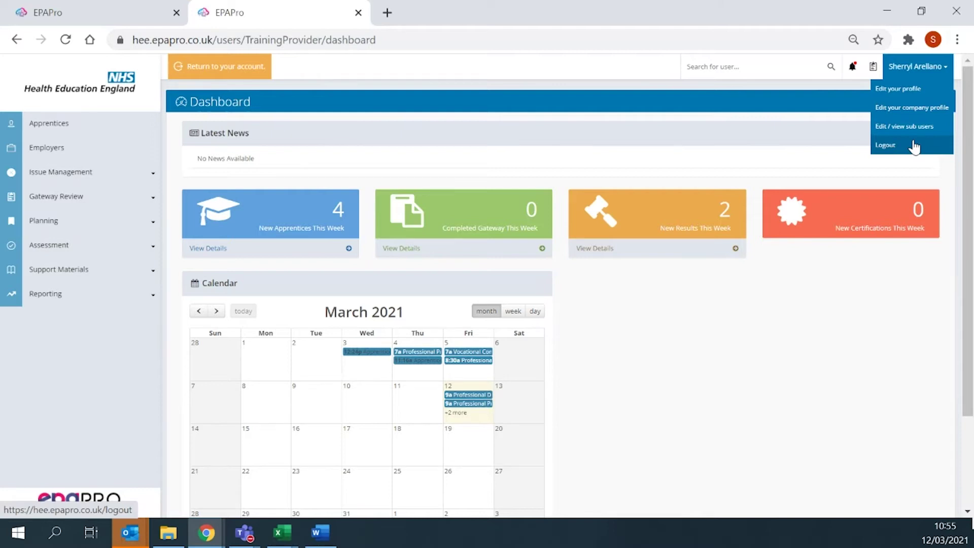
pyautogui.click(907, 91)
# Open Edit My Profile and show its Security tab with the existing, new and confirm password fields.
pyautogui.click(908, 91)
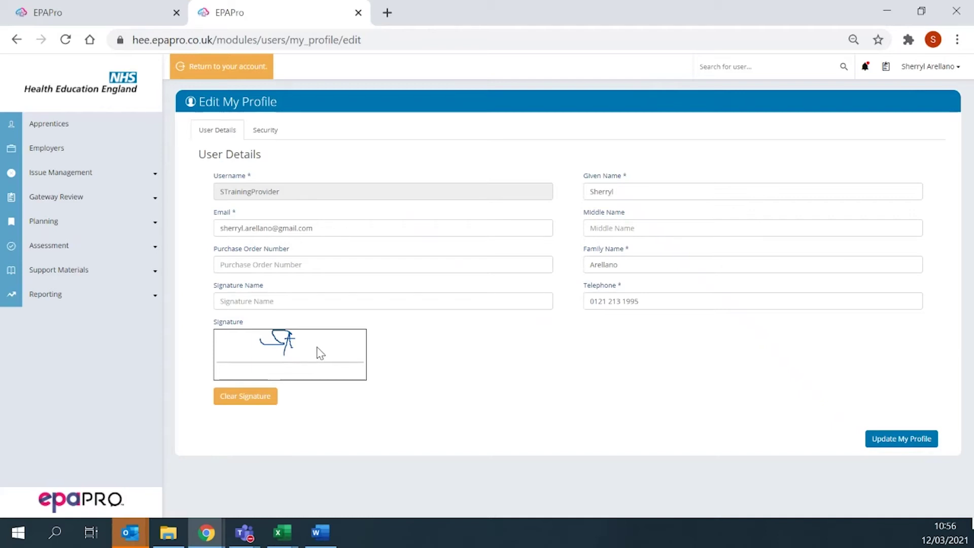
pyautogui.click(265, 131)
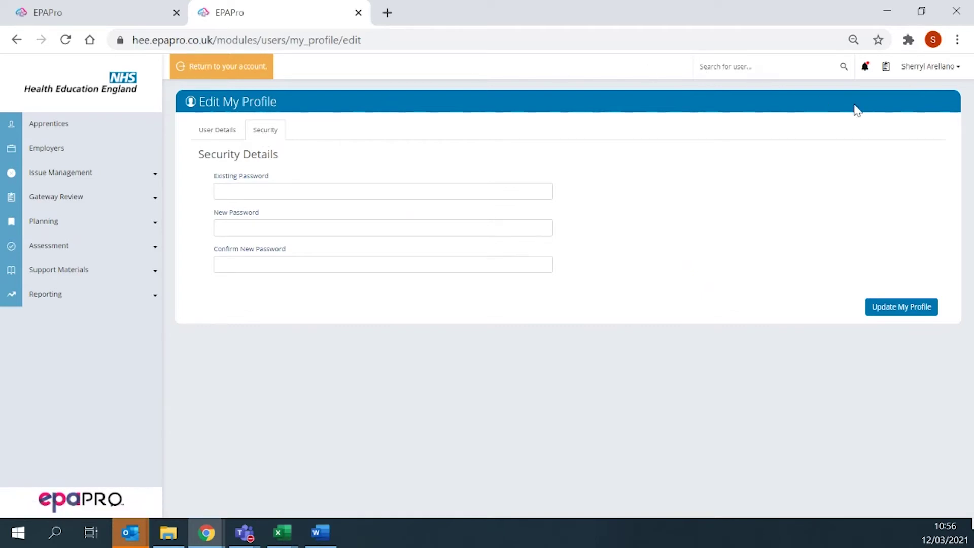
# Check notifications and the approved gateway, view outstanding actions, then open Manage Apprentices.
pyautogui.click(863, 70)
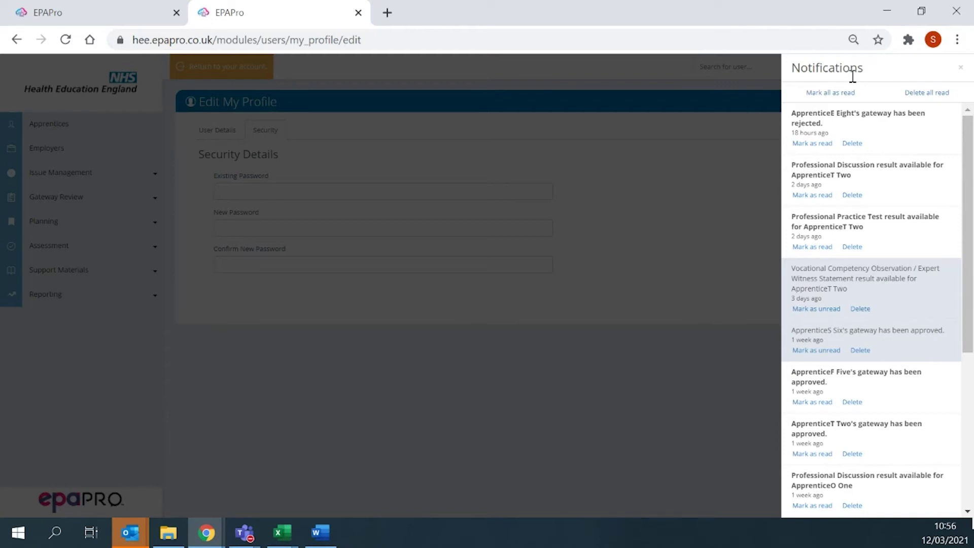
pyautogui.click(838, 337)
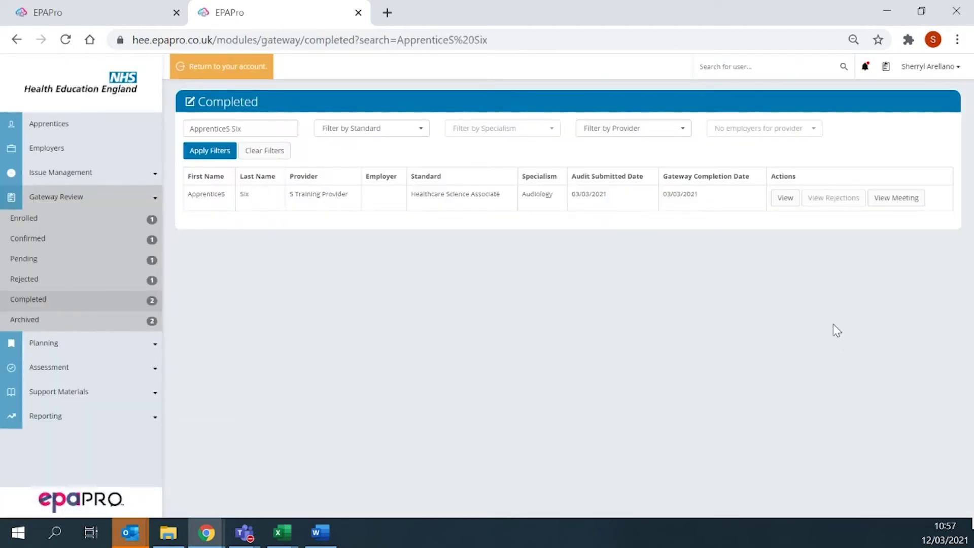
pyautogui.click(890, 69)
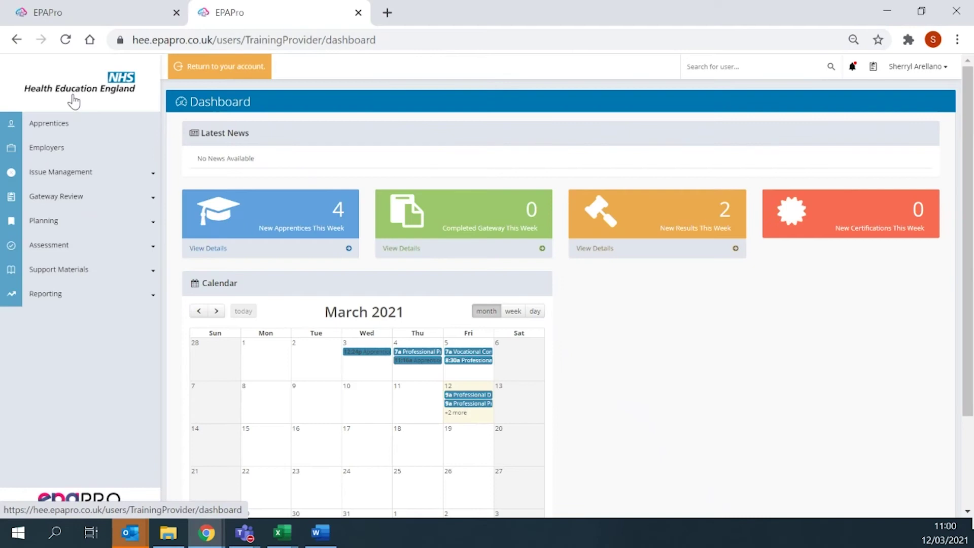
pyautogui.click(46, 129)
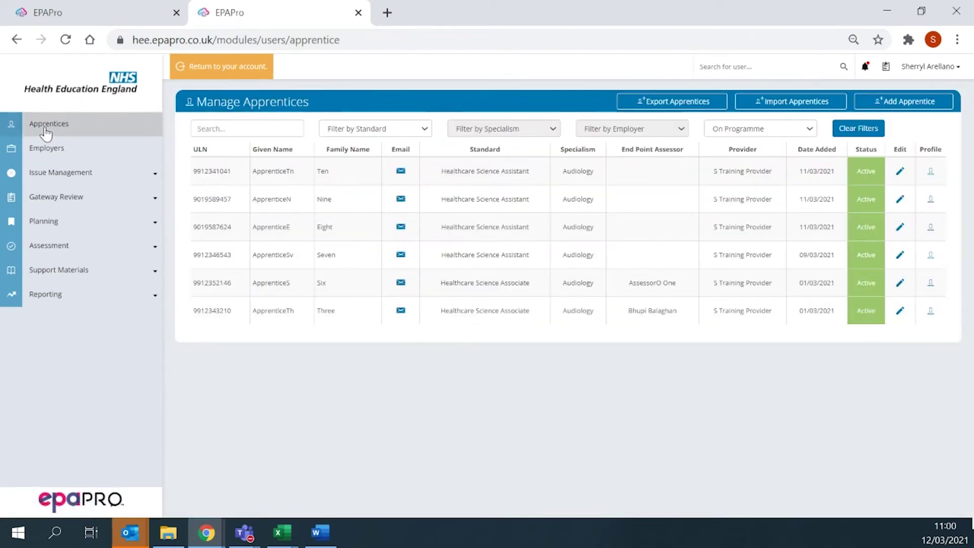
# Start a new apprentice and browse the User, Apprentice Details and Workplace Details tabs.
pyautogui.click(878, 107)
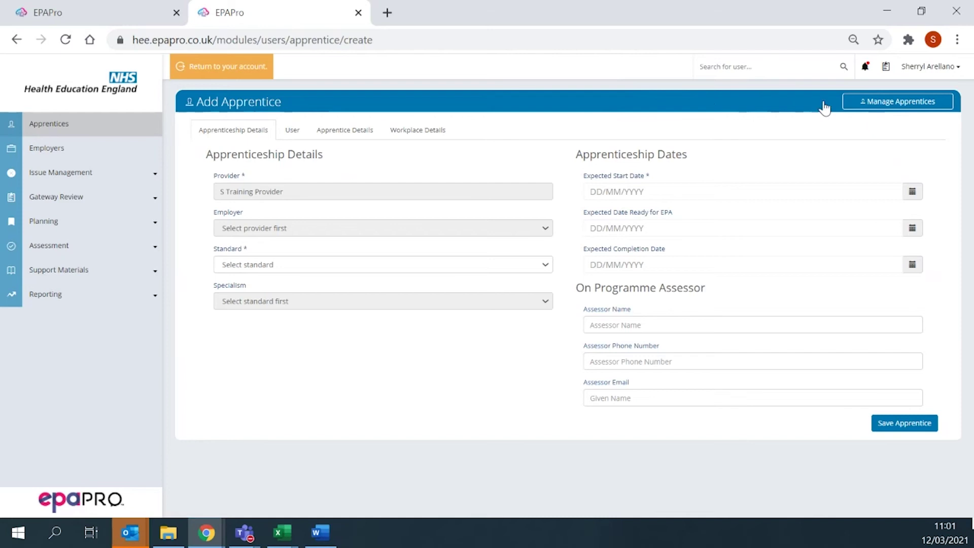
pyautogui.click(292, 132)
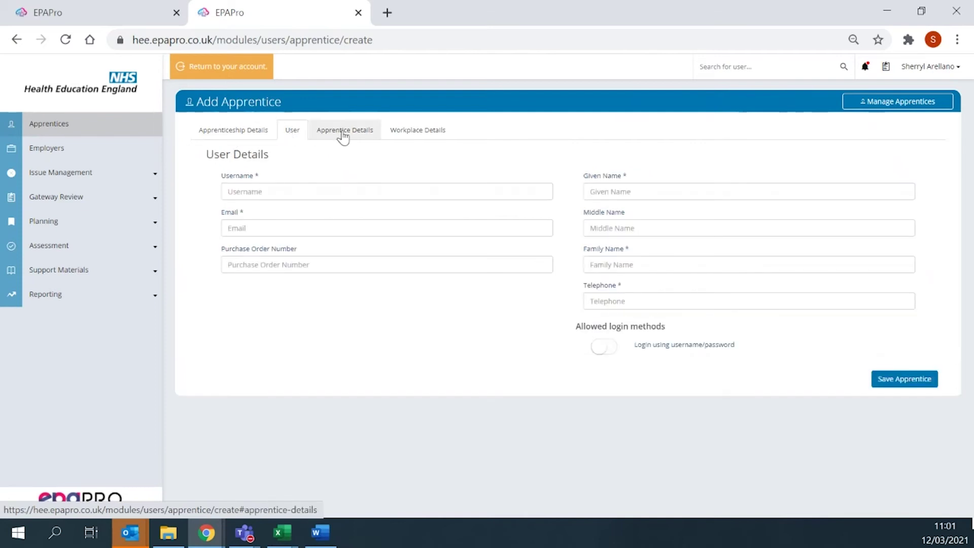
pyautogui.click(343, 135)
pyautogui.click(419, 131)
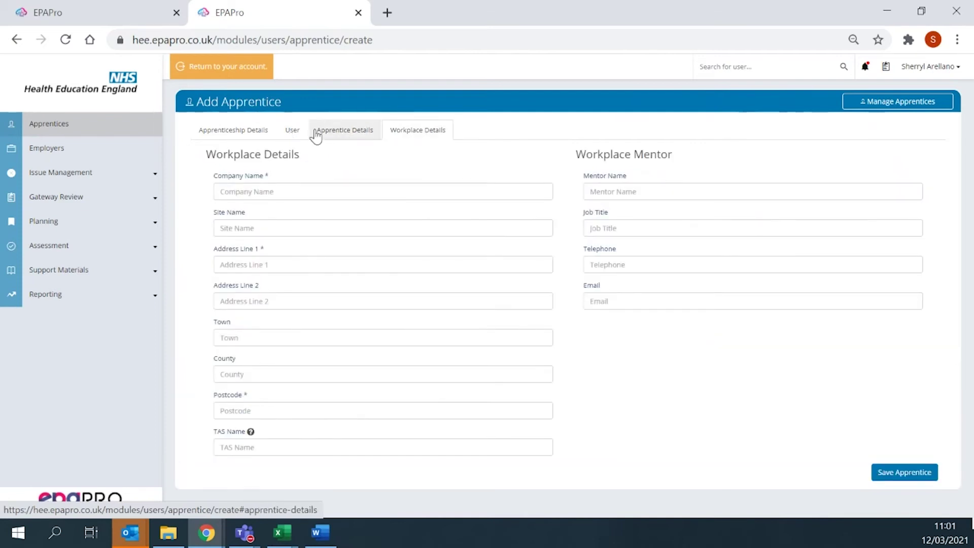
pyautogui.click(293, 132)
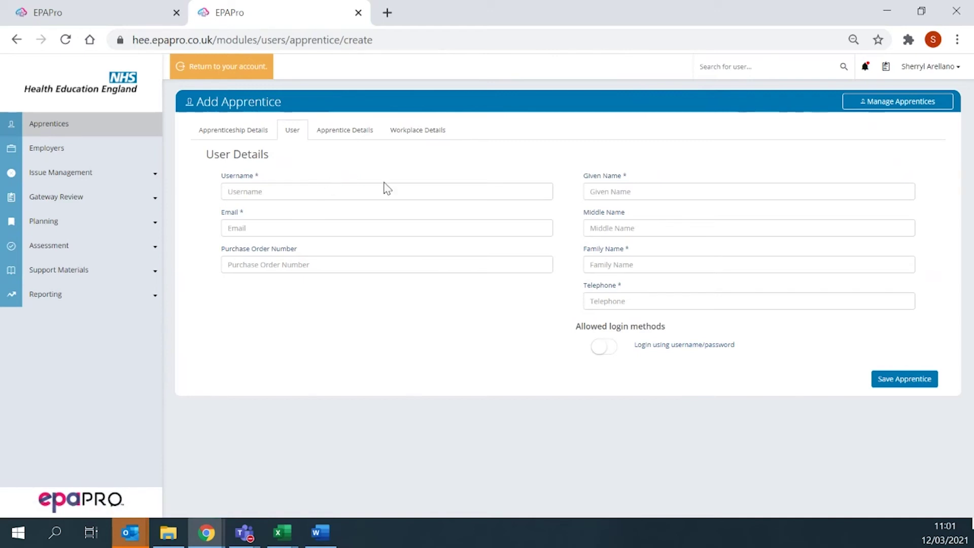
# Allow login with username and password, then begin the workplace address.
pyautogui.click(602, 349)
pyautogui.click(424, 134)
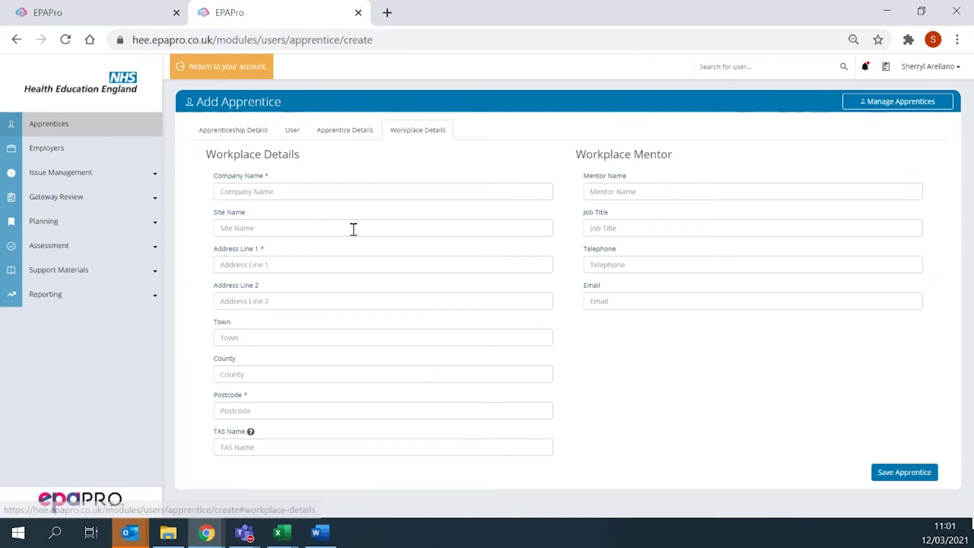
pyautogui.click(332, 264)
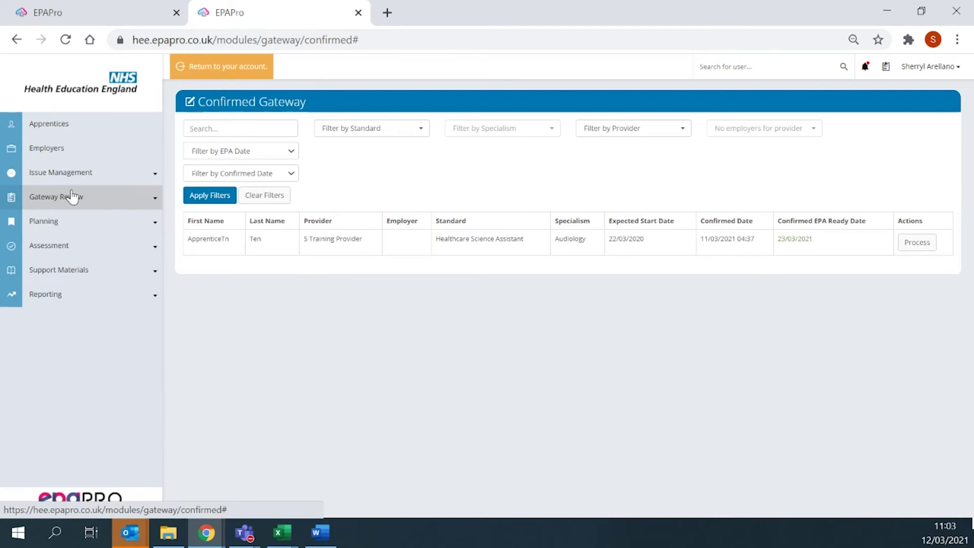
# Expand Gateway Review, list Confirmed gateways, and process the apprentice's gateway at Elements.
pyautogui.click(72, 197)
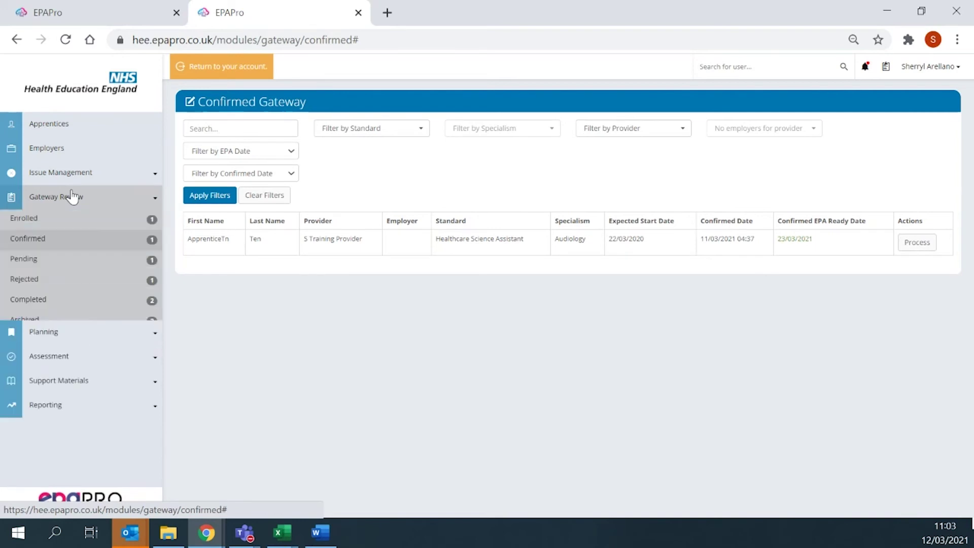
pyautogui.click(66, 245)
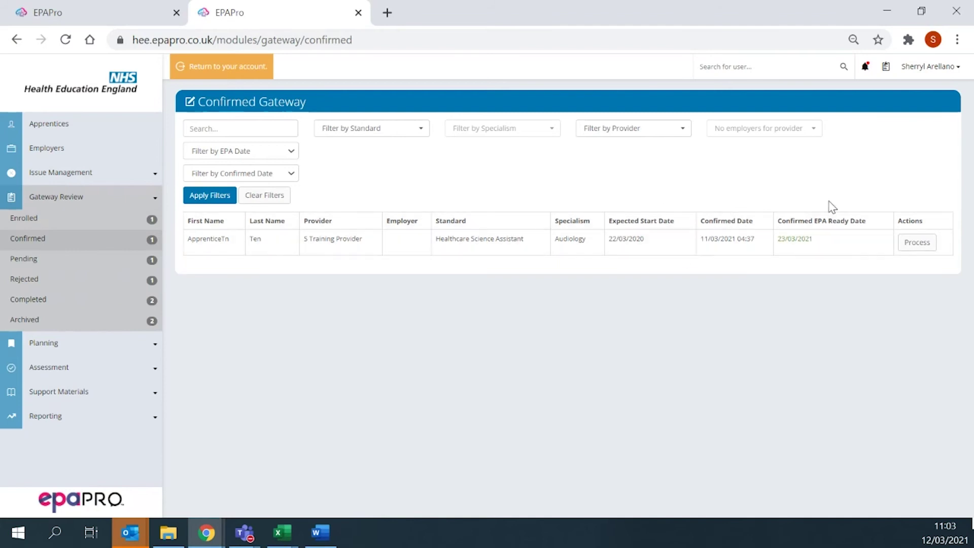
pyautogui.click(917, 244)
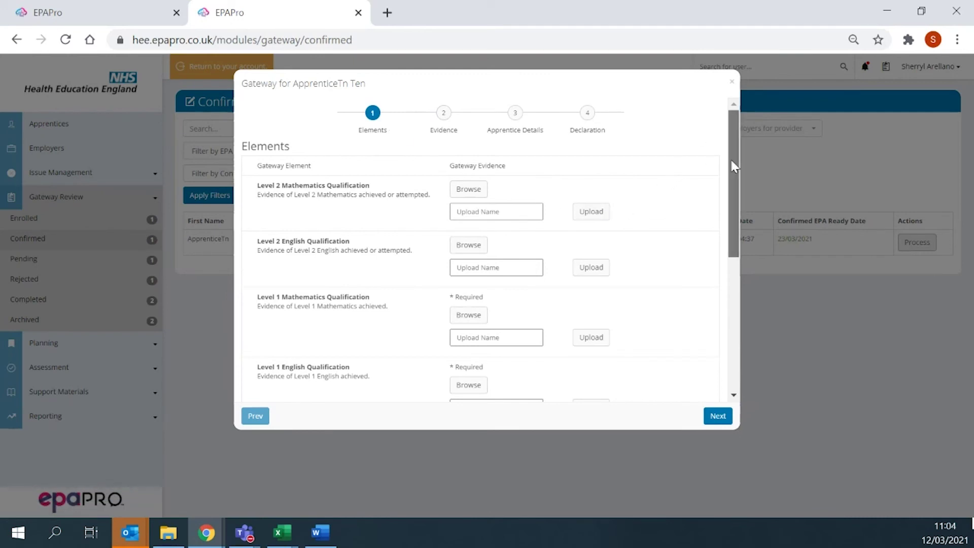
# Scroll the Elements evidence list, jump to step 4 Declaration, and scroll to Submit Gateway.
pyautogui.moveTo(729, 155); pyautogui.dragTo(730, 242)
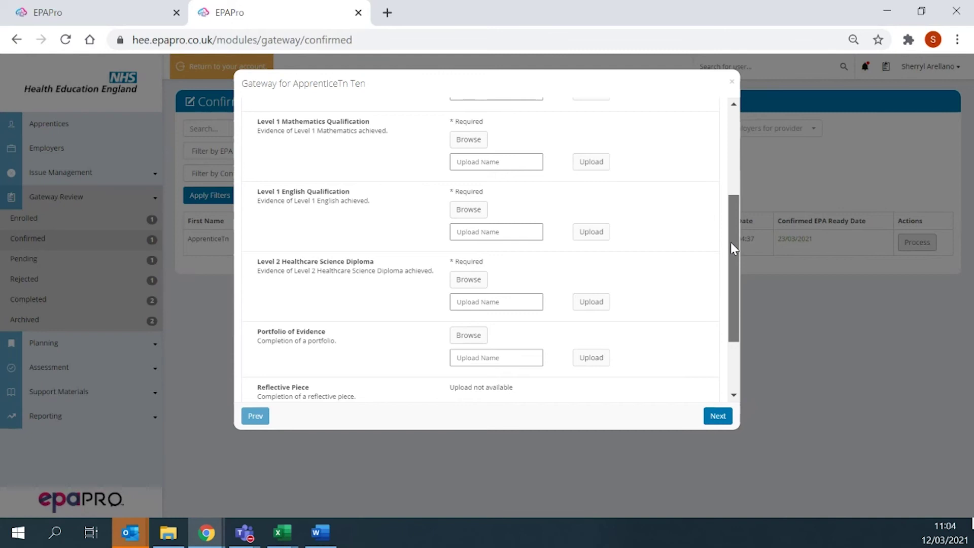
pyautogui.moveTo(730, 242); pyautogui.dragTo(733, 141)
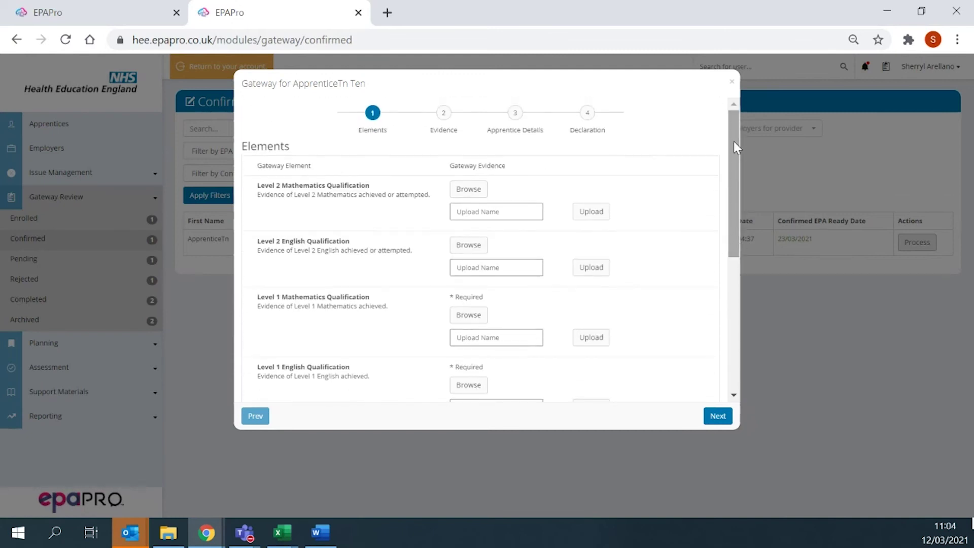
pyautogui.click(587, 115)
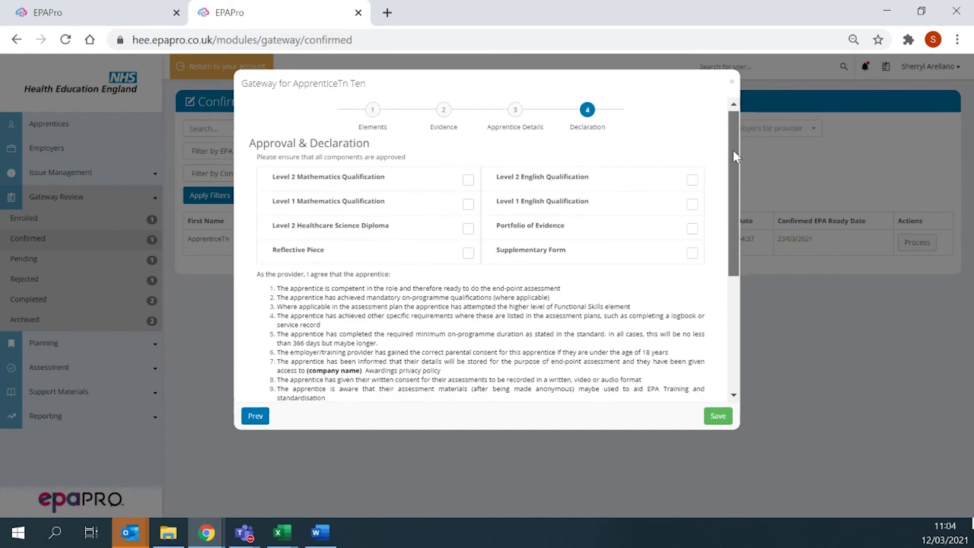
pyautogui.moveTo(732, 148); pyautogui.dragTo(732, 253)
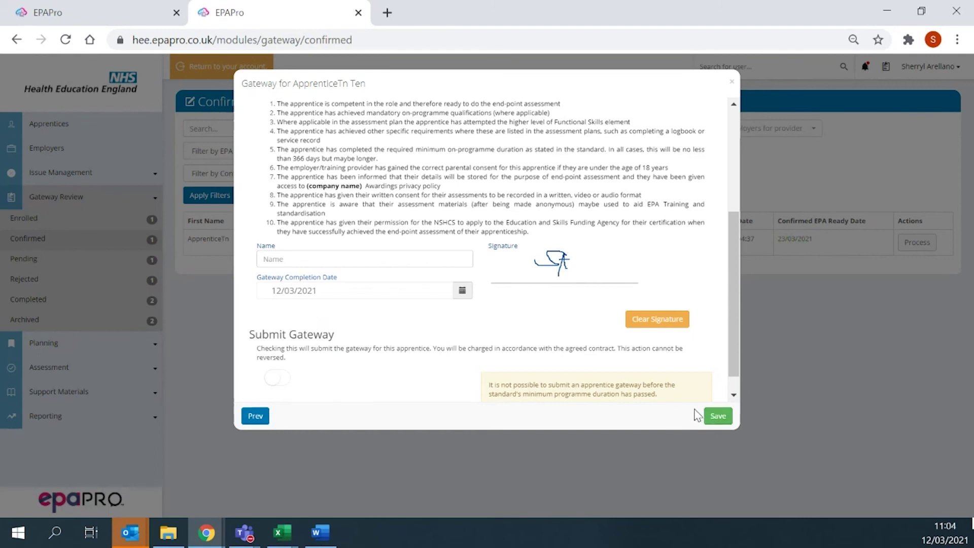
# Close the gateway dialog without saving and show the Pending gateway list.
pyautogui.click(733, 86)
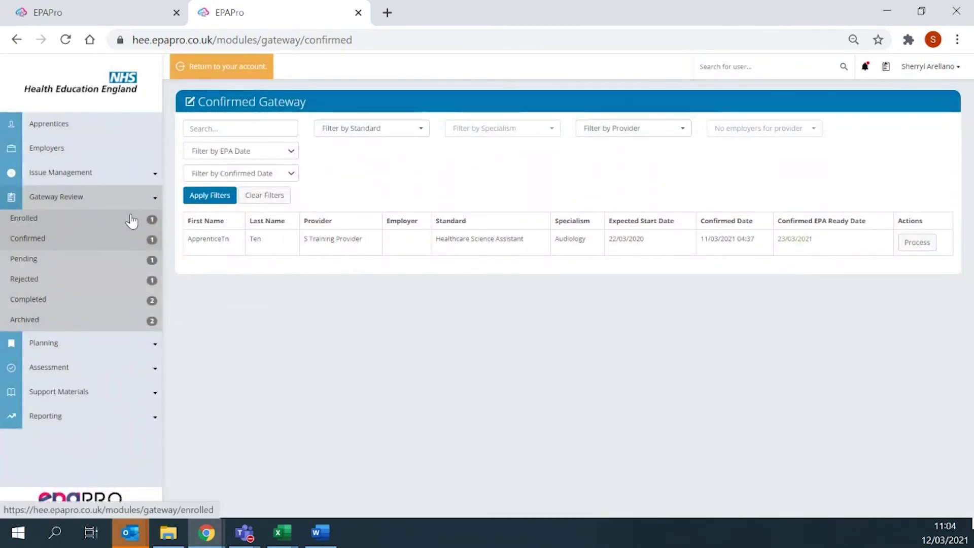
pyautogui.click(101, 270)
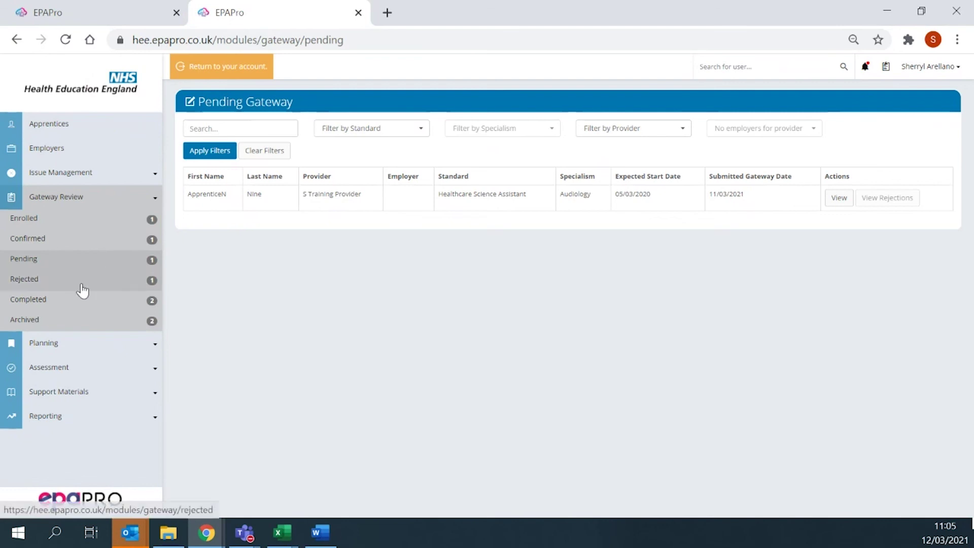
# List Rejected gateways and check the rejection reason: missing/incomplete evidence, missing daily tasks.
pyautogui.click(81, 288)
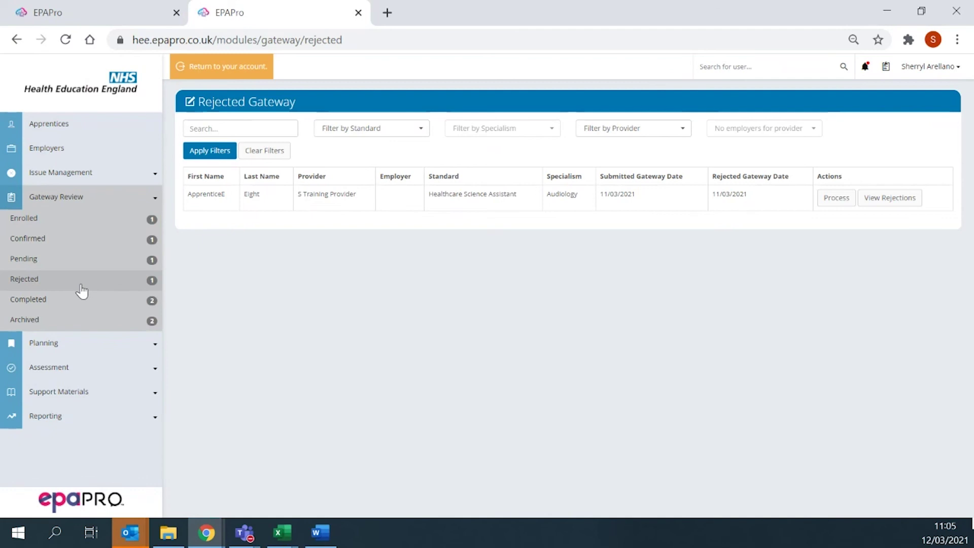
pyautogui.click(872, 203)
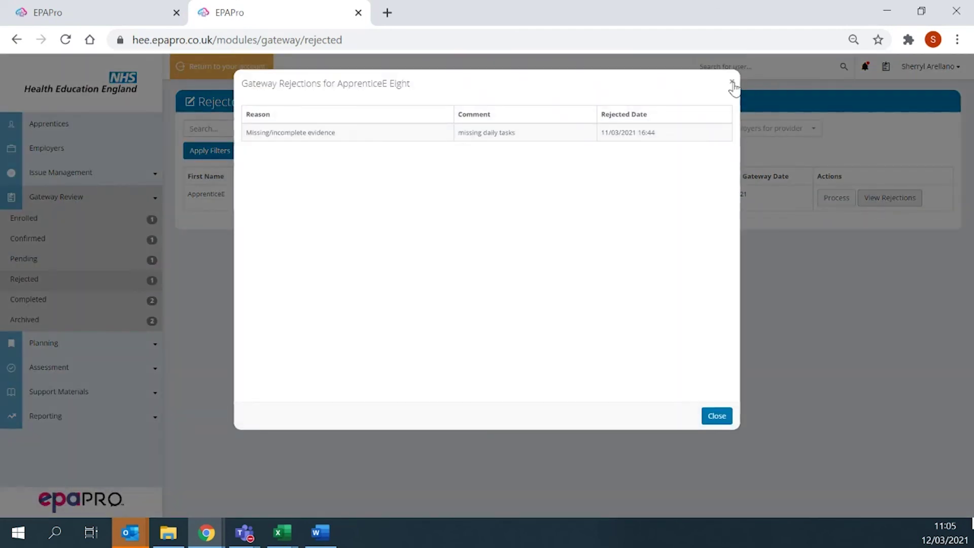
pyautogui.click(732, 82)
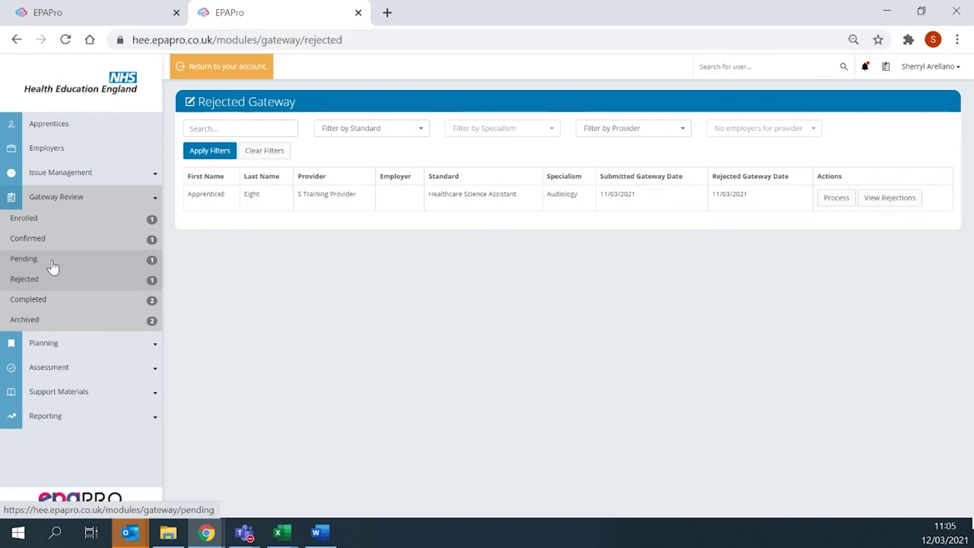
# Show the Completed gateway list, then the two Archived gateways.
pyautogui.click(37, 303)
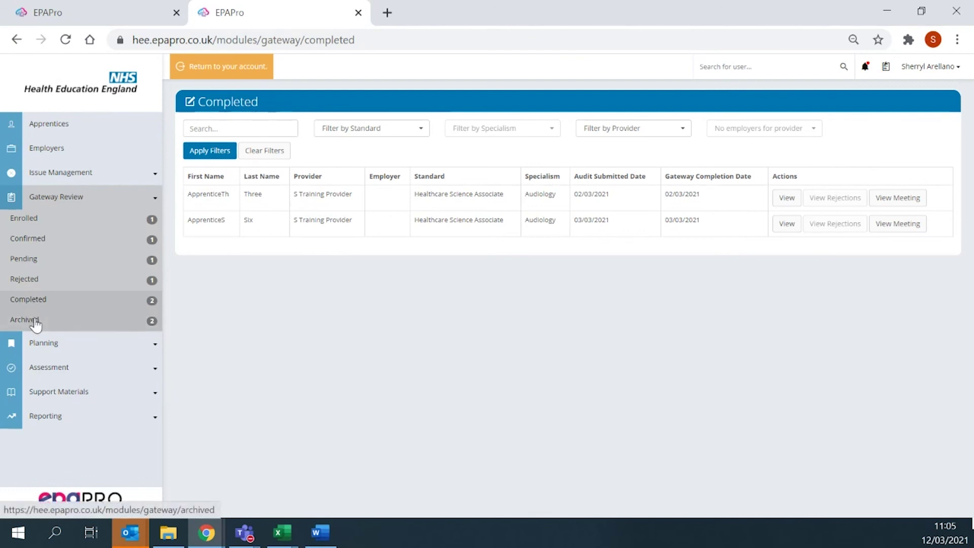
pyautogui.click(35, 325)
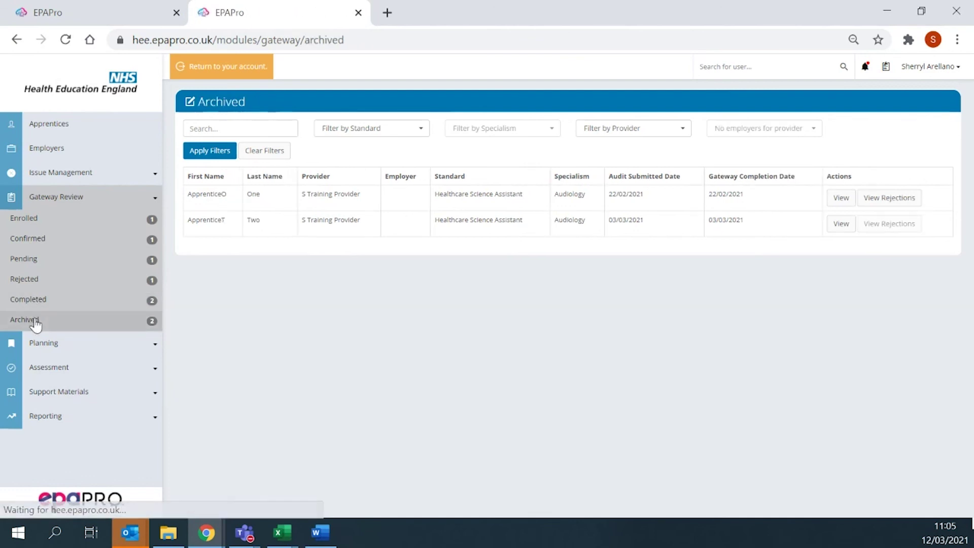